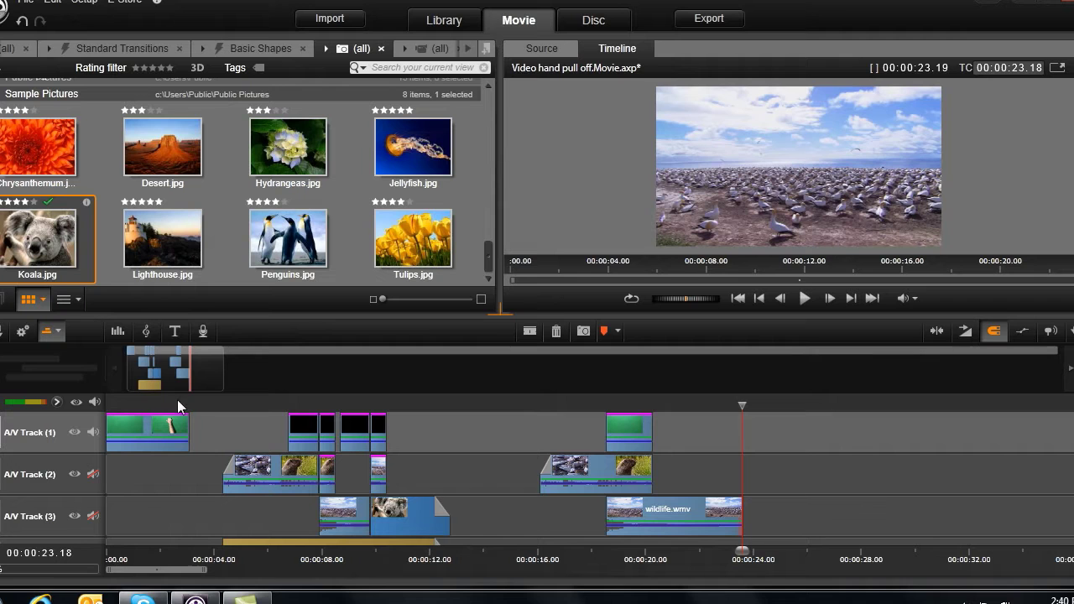
Step: Move the playhead back from 00:00:23.18 to about 00:00:04
{"action": "left_click_drag", "start_coordinate": [177, 403], "coordinate": [219, 405]}
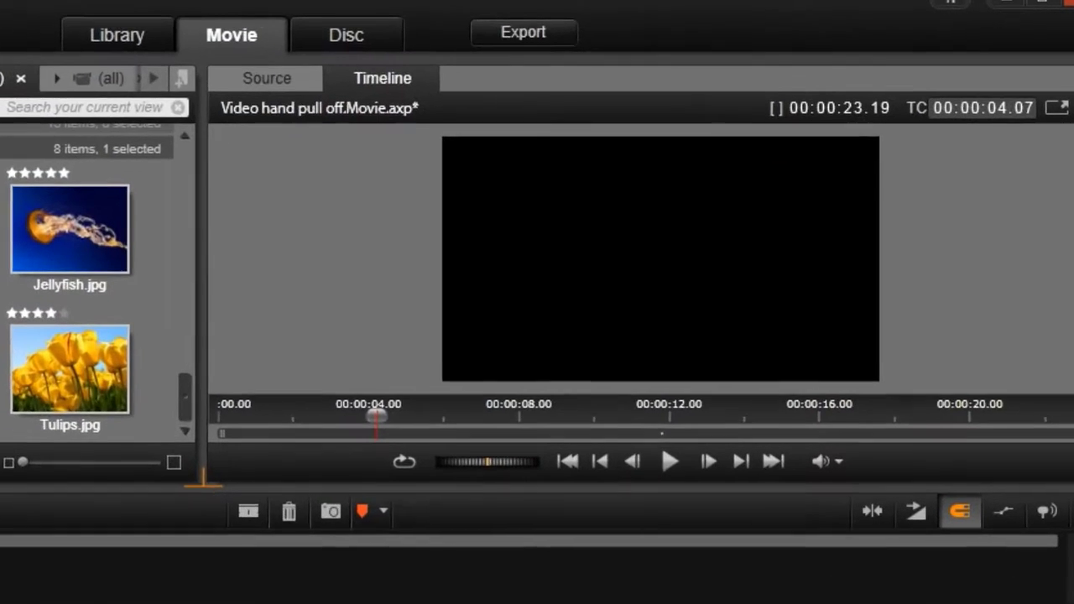
Step: Play the movie briefly, then scrub back past the marmot at ~7 s to about 00:00:01
{"action": "key", "text": "space"}
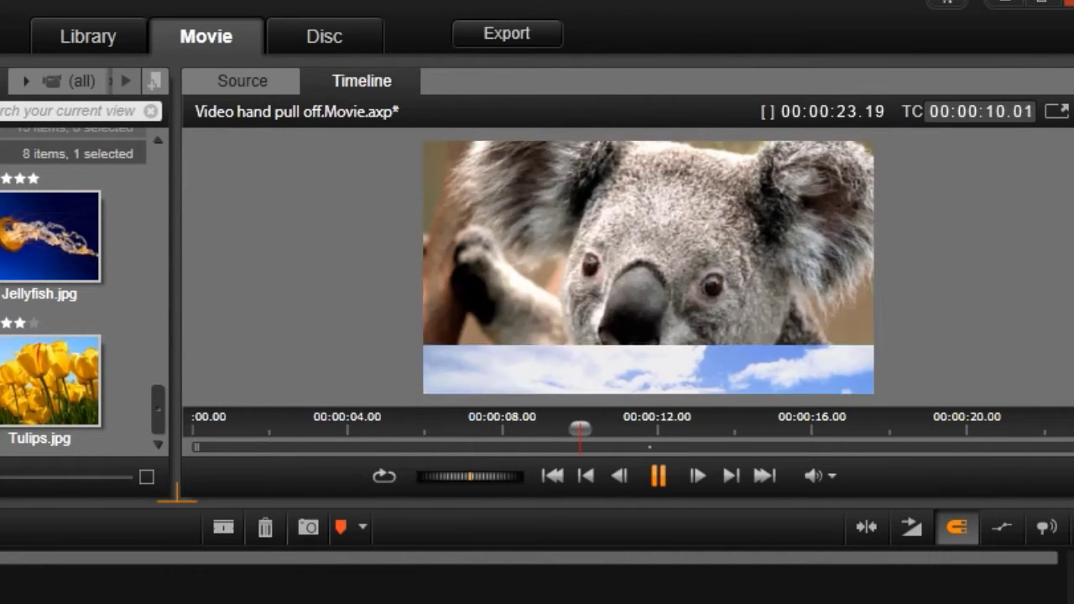
{"action": "key", "text": "space"}
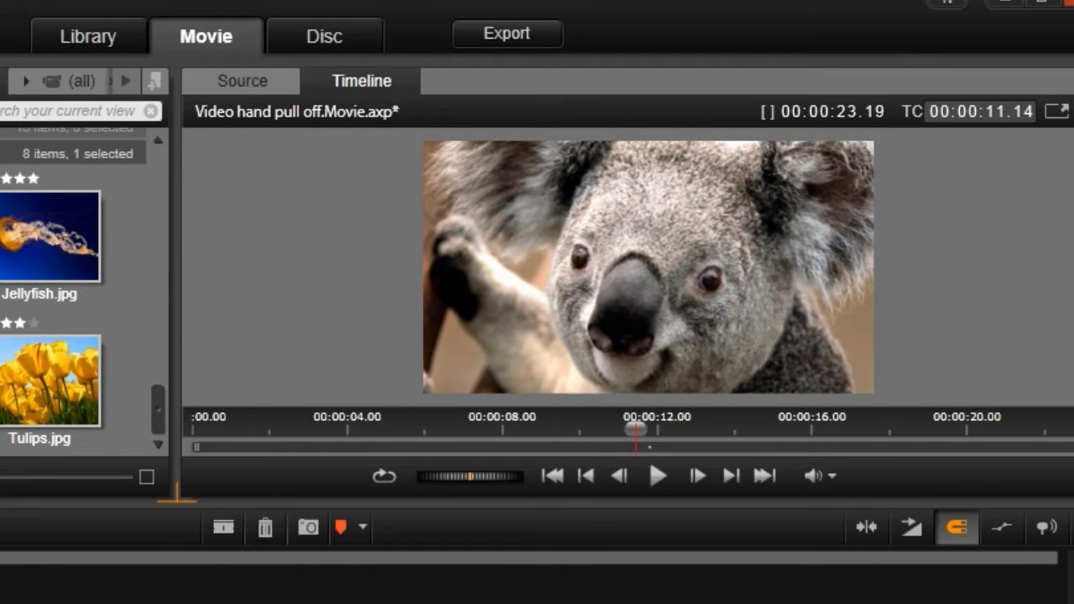
{"action": "left_click_drag", "start_coordinate": [635, 428], "coordinate": [559, 428]}
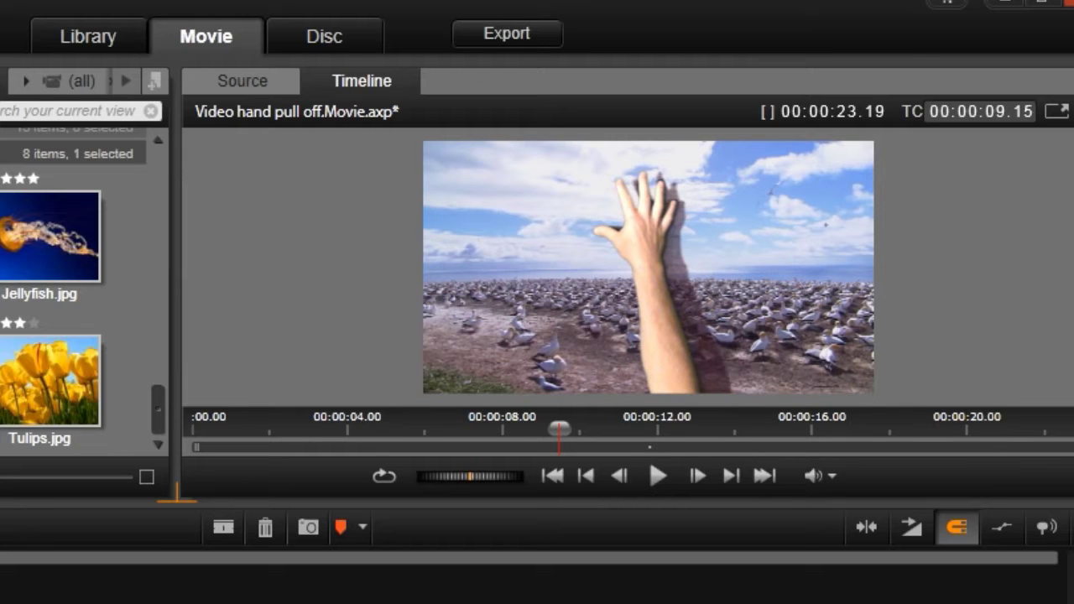
{"action": "left_click_drag", "start_coordinate": [560, 428], "coordinate": [239, 428]}
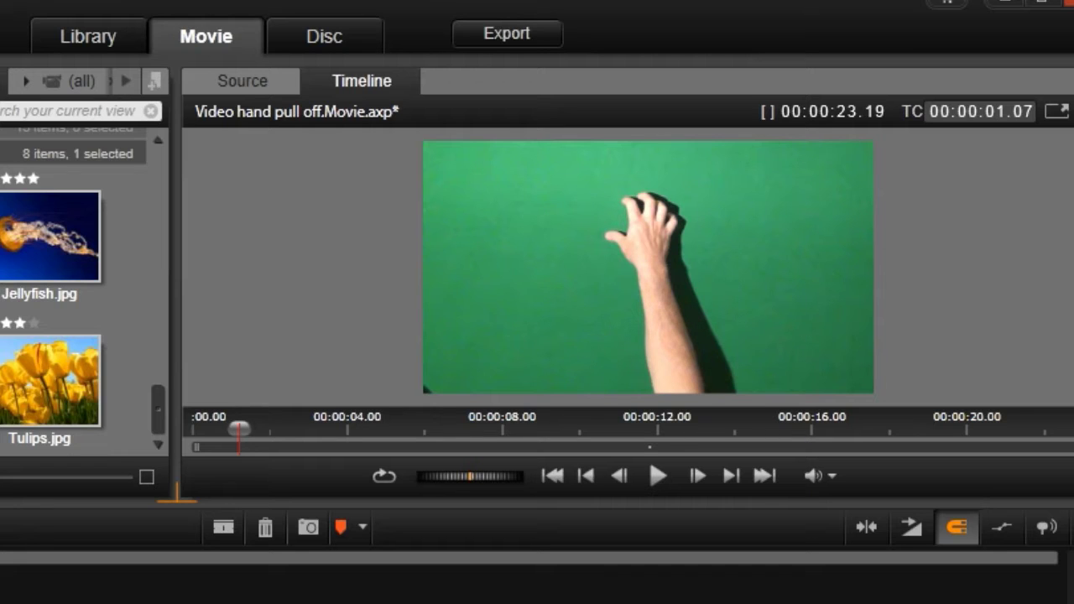
Step: Step slowly through the hand clip frame by frame, then jump ahead to 00:00:08.00
{"action": "mouse_move", "coordinate": [239, 428]}
{"action": "left_mouse_down"}
{"action": "mouse_move", "coordinate": [300, 428]}
{"action": "mouse_move", "coordinate": [249, 428]}
{"action": "left_mouse_up"}
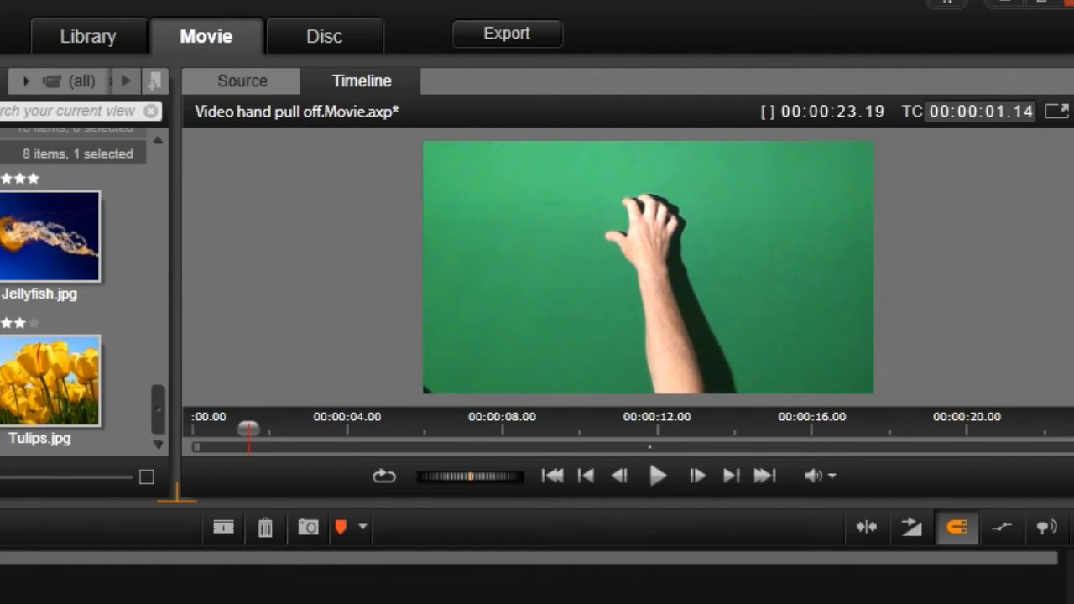
{"action": "left_click_drag", "start_coordinate": [249, 428], "coordinate": [251, 428]}
{"action": "left_click_drag", "start_coordinate": [251, 429], "coordinate": [254, 428]}
{"action": "left_click_drag", "start_coordinate": [254, 428], "coordinate": [501, 428]}
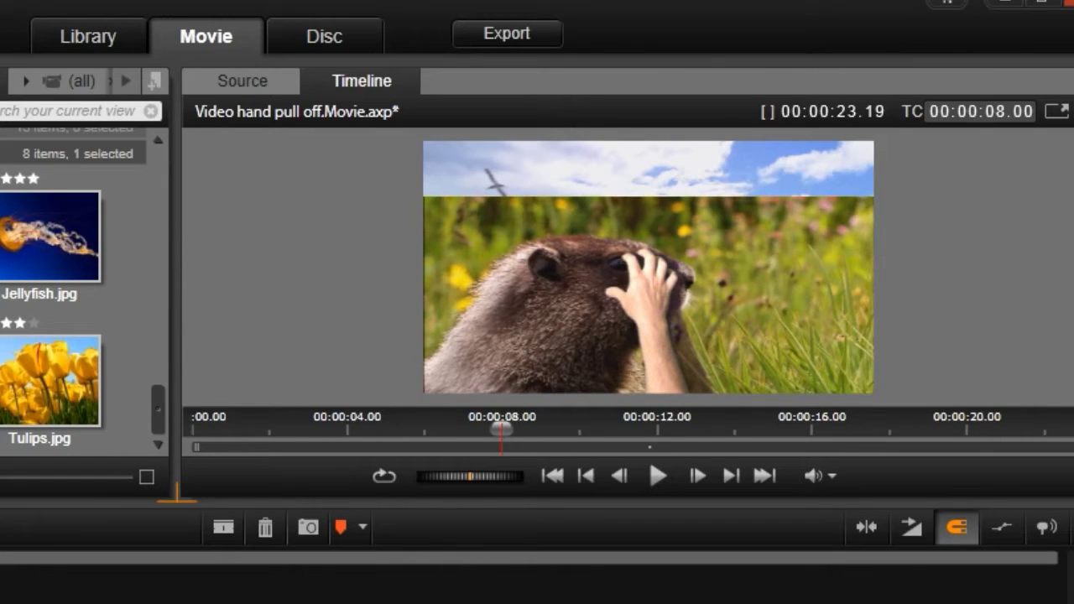
Step: Step back and forth frame by frame around 00:00:08.00, ending at 00:00:07.20
{"action": "left_click_drag", "start_coordinate": [501, 428], "coordinate": [503, 428]}
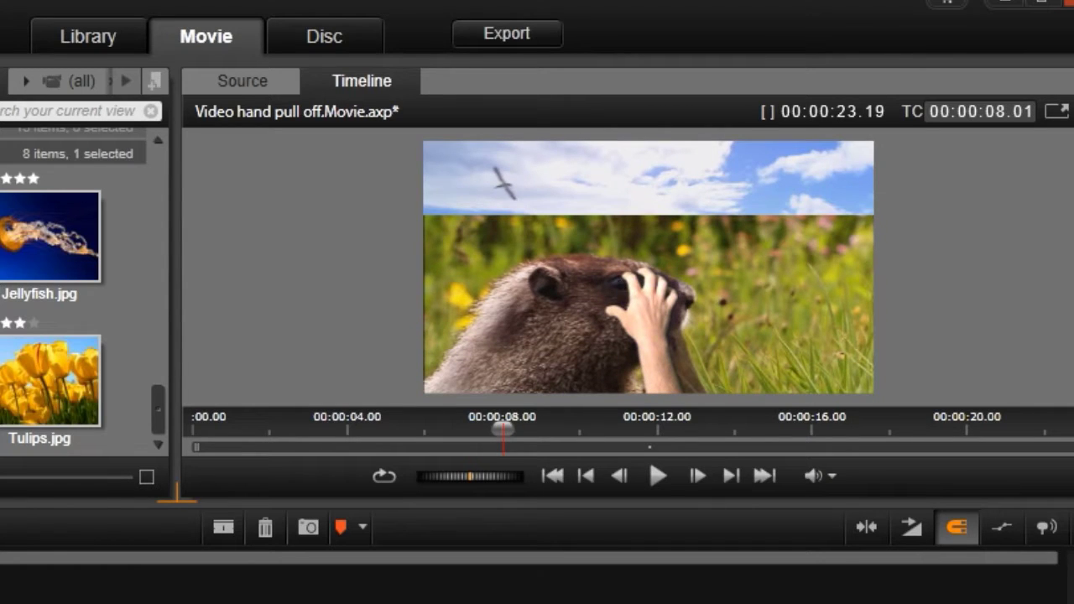
{"action": "key", "text": "Left"}
{"action": "key", "text": "Left"}
{"action": "key", "text": "Left"}
{"action": "key", "text": "Left"}
{"action": "key", "text": "Left"}
{"action": "key", "text": "Left"}
{"action": "key", "text": "Left"}
{"action": "key", "text": "Left"}
{"action": "key", "text": "Left"}
{"action": "key", "text": "Left"}
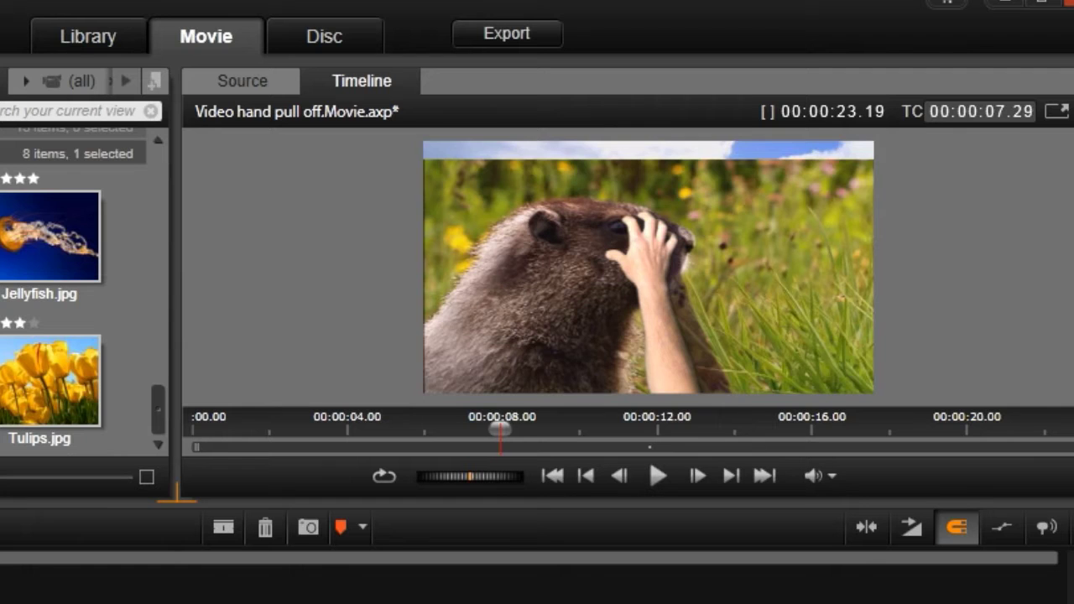
{"action": "key", "text": "Right"}
{"action": "key", "text": "Right"}
{"action": "key", "text": "Right"}
{"action": "key", "text": "Right"}
{"action": "key", "text": "Right"}
{"action": "key", "text": "Right"}
{"action": "key", "text": "Right"}
{"action": "key", "text": "Right"}
{"action": "key", "text": "Right"}
{"action": "key", "text": "Right"}
{"action": "key", "text": "Right"}
{"action": "key", "text": "Right"}
{"action": "key", "text": "Right"}
{"action": "key", "text": "Right"}
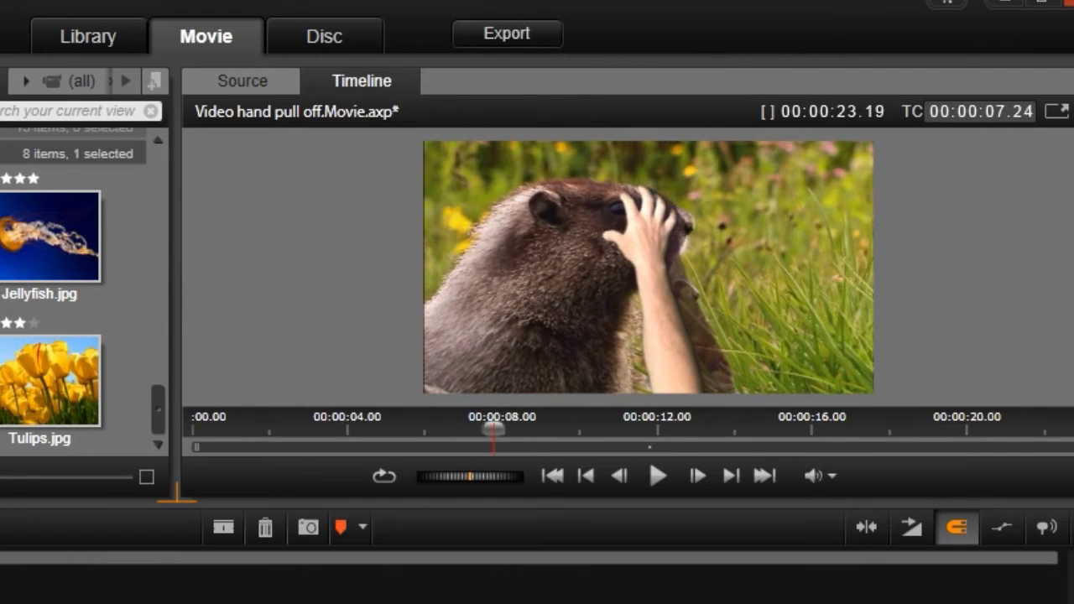
{"action": "key", "text": "Left"}
{"action": "key", "text": "Left"}
{"action": "key", "text": "Left"}
{"action": "key", "text": "Left"}
{"action": "key", "text": "Left"}
{"action": "key", "text": "Left"}
{"action": "key", "text": "Right"}
{"action": "key", "text": "Right"}
{"action": "key", "text": "Right"}
{"action": "key", "text": "Right"}
{"action": "key", "text": "Right"}
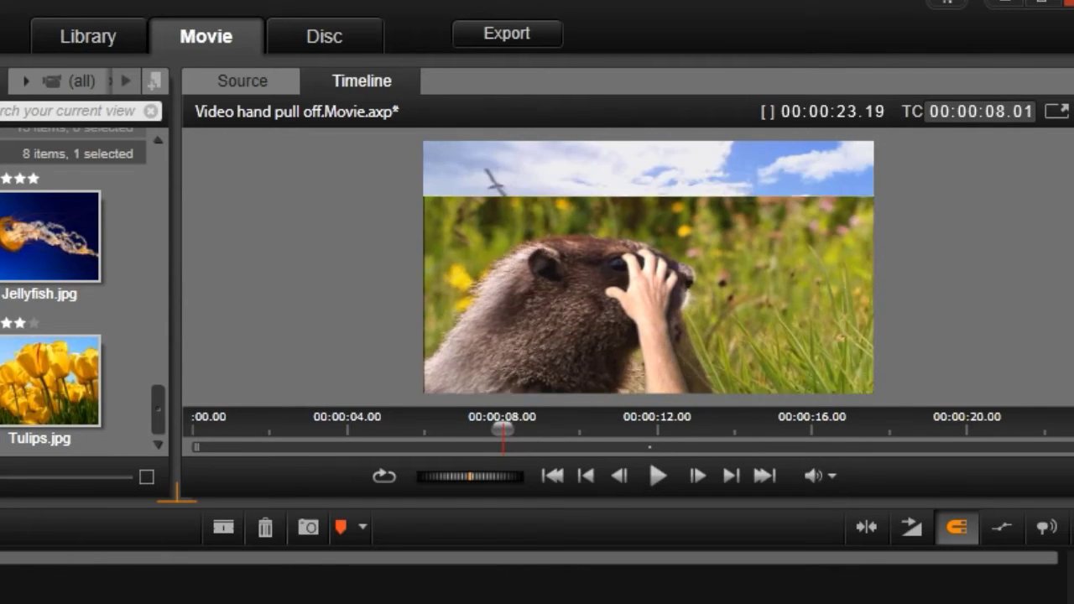
{"action": "key", "text": "Left"}
{"action": "key", "text": "Left"}
{"action": "key", "text": "Left"}
{"action": "key", "text": "Left"}
{"action": "key", "text": "Right"}
{"action": "key", "text": "Right"}
{"action": "key", "text": "Right"}
{"action": "key", "text": "Right"}
{"action": "key", "text": "Right"}
{"action": "key", "text": "Right"}
{"action": "key", "text": "Right"}
{"action": "key", "text": "Right"}
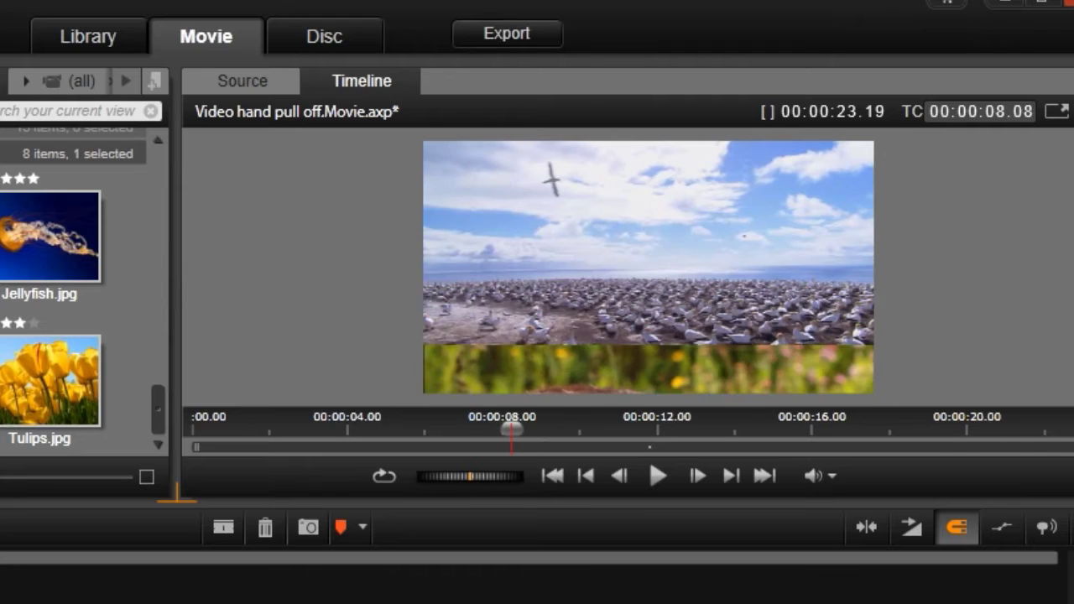
{"action": "key", "text": "Left"}
{"action": "key", "text": "Left"}
{"action": "key", "text": "Left"}
{"action": "key", "text": "Left"}
{"action": "key", "text": "Left"}
{"action": "key", "text": "Left"}
{"action": "key", "text": "Left"}
{"action": "key", "text": "Left"}
{"action": "key", "text": "Left"}
{"action": "key", "text": "Left"}
{"action": "key", "text": "Left"}
{"action": "key", "text": "Left"}
{"action": "key", "text": "Left"}
{"action": "key", "text": "Left"}
{"action": "key", "text": "Left"}
{"action": "key", "text": "Left"}
{"action": "key", "text": "Left"}
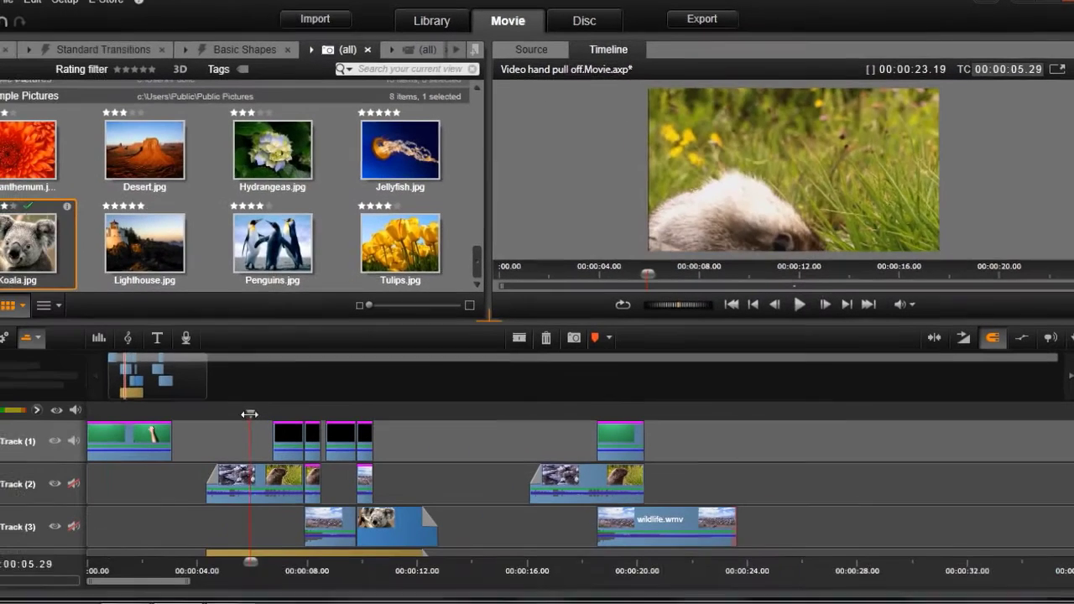
Step: Preview from the timeline start, then select the Track 1 hand clip at about 00:00:19.19
{"action": "left_click_drag", "start_coordinate": [0, 603], "coordinate": [0, 603]}
{"action": "left_click_drag", "start_coordinate": [126, 407], "coordinate": [636, 392]}
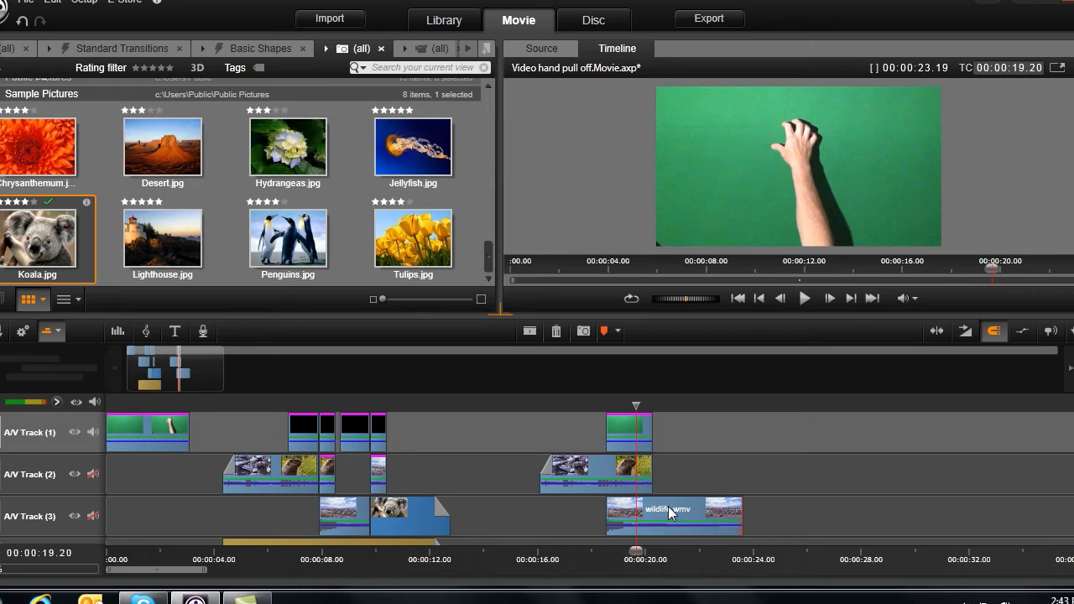
{"action": "left_click_drag", "start_coordinate": [636, 406], "coordinate": [586, 405]}
{"action": "left_click", "coordinate": [635, 406]}
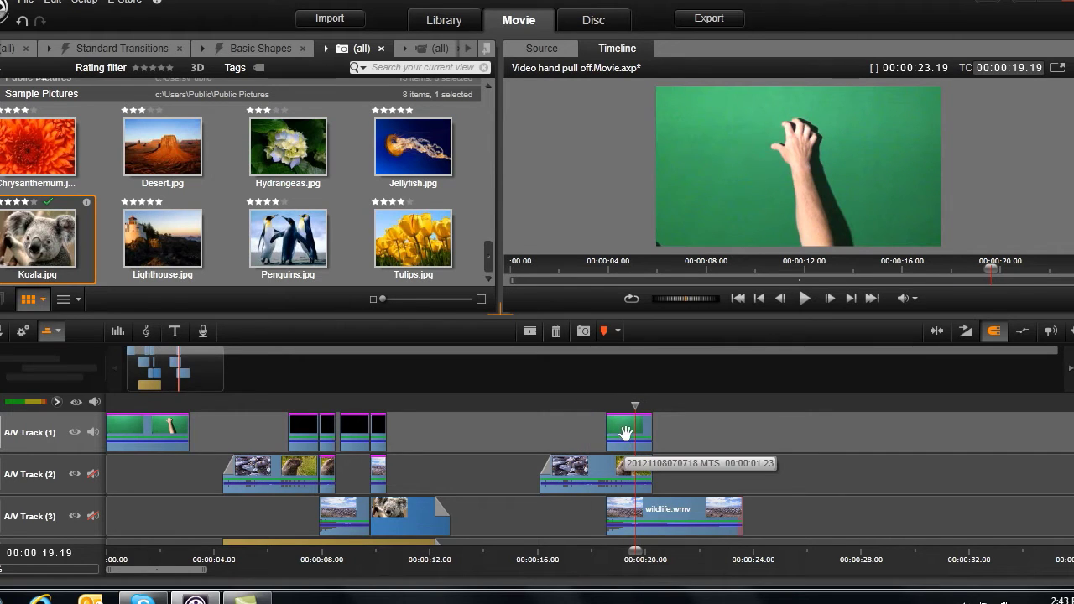
{"action": "left_click", "coordinate": [627, 432]}
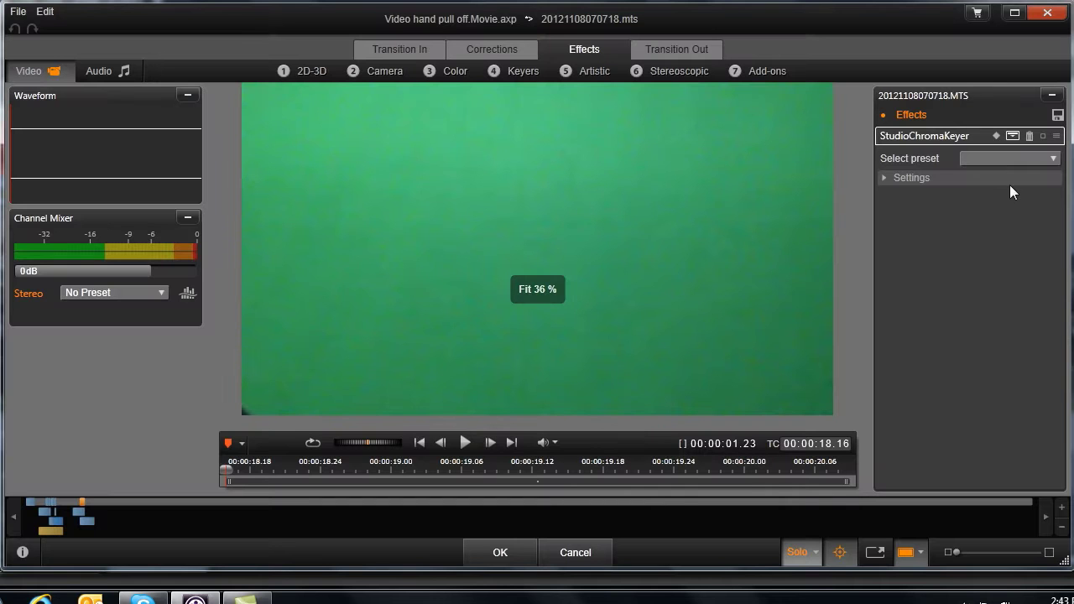
Step: Enable StudioChromaKeyer on the hand clip, check the key with Solo off, and confirm
{"action": "left_click", "coordinate": [1044, 136]}
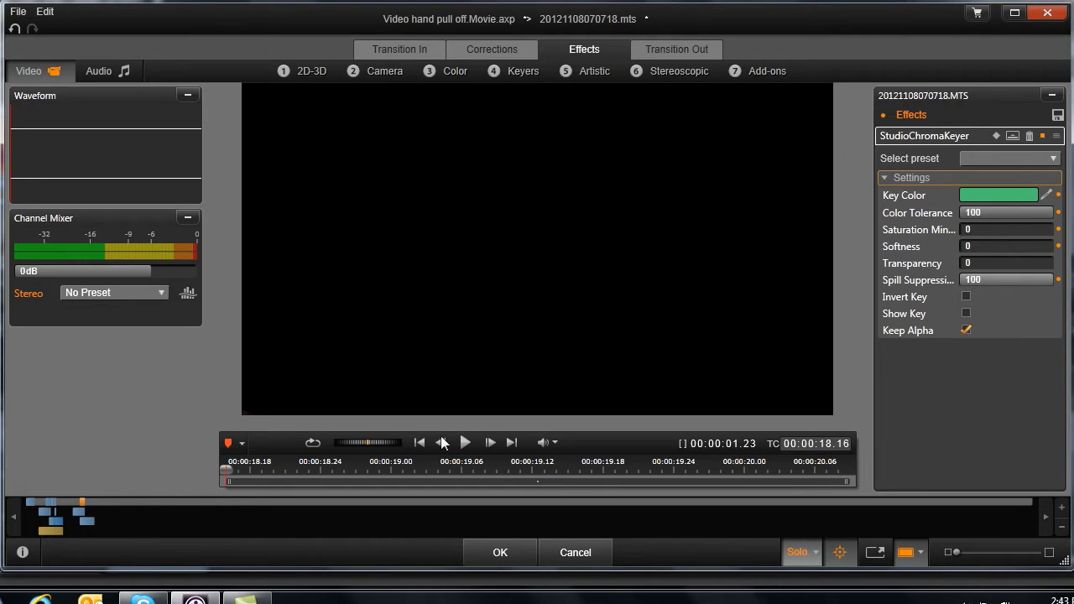
{"action": "left_click_drag", "start_coordinate": [235, 472], "coordinate": [556, 463]}
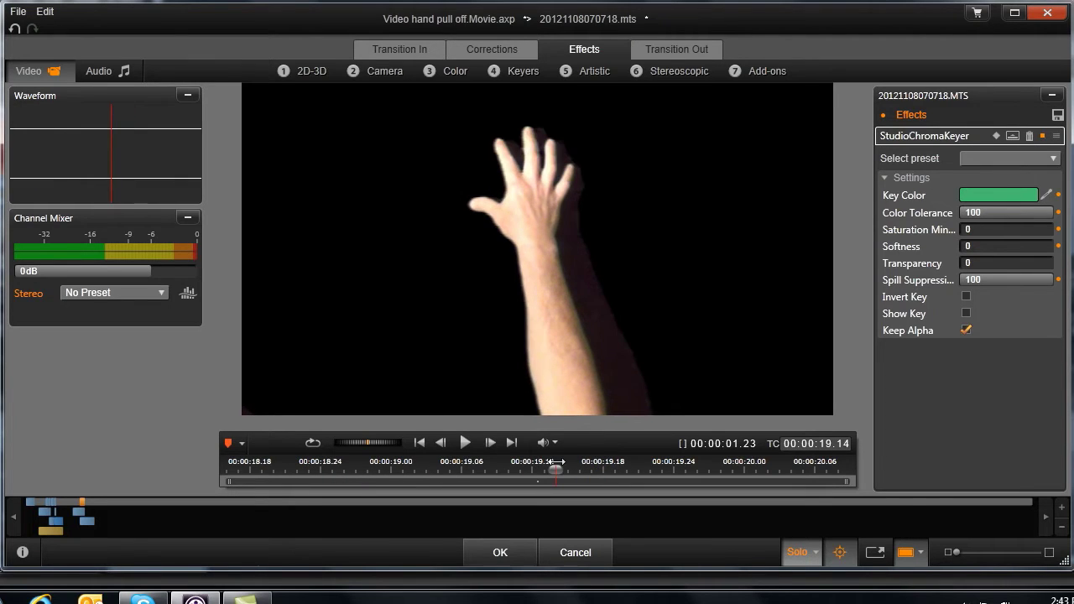
{"action": "left_click", "coordinate": [797, 554]}
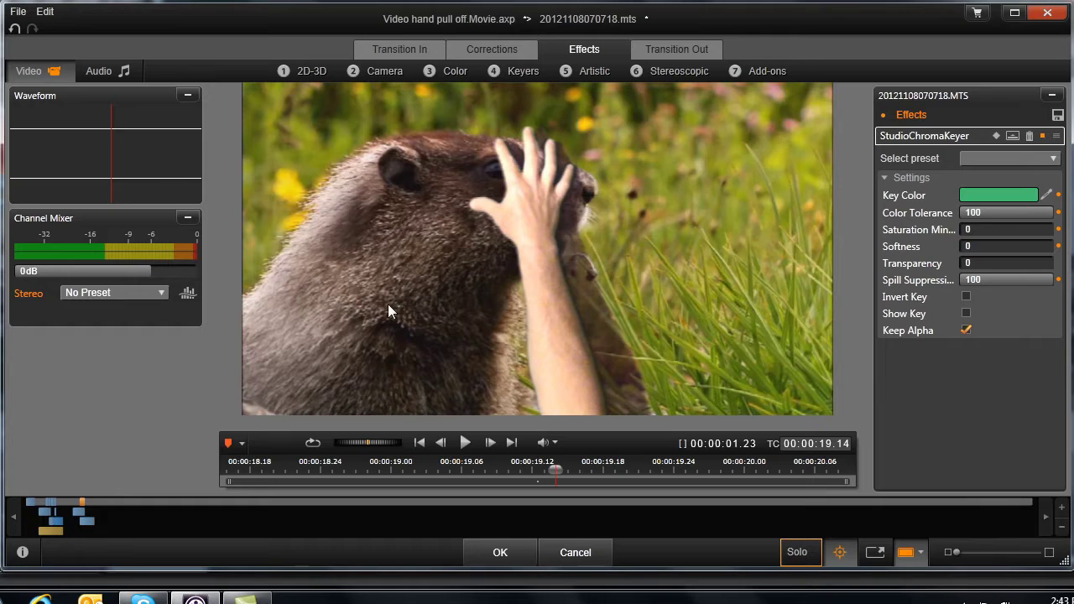
{"action": "mouse_move", "coordinate": [563, 478]}
{"action": "left_mouse_down"}
{"action": "mouse_move", "coordinate": [390, 469]}
{"action": "mouse_move", "coordinate": [614, 464]}
{"action": "mouse_move", "coordinate": [579, 467]}
{"action": "left_mouse_up"}
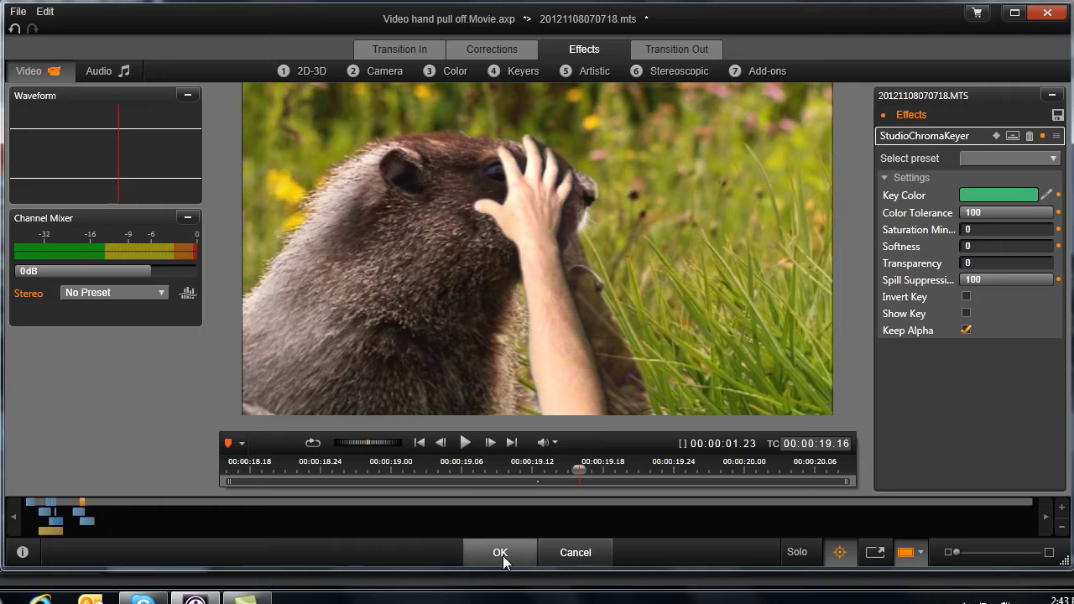
{"action": "left_click", "coordinate": [501, 553]}
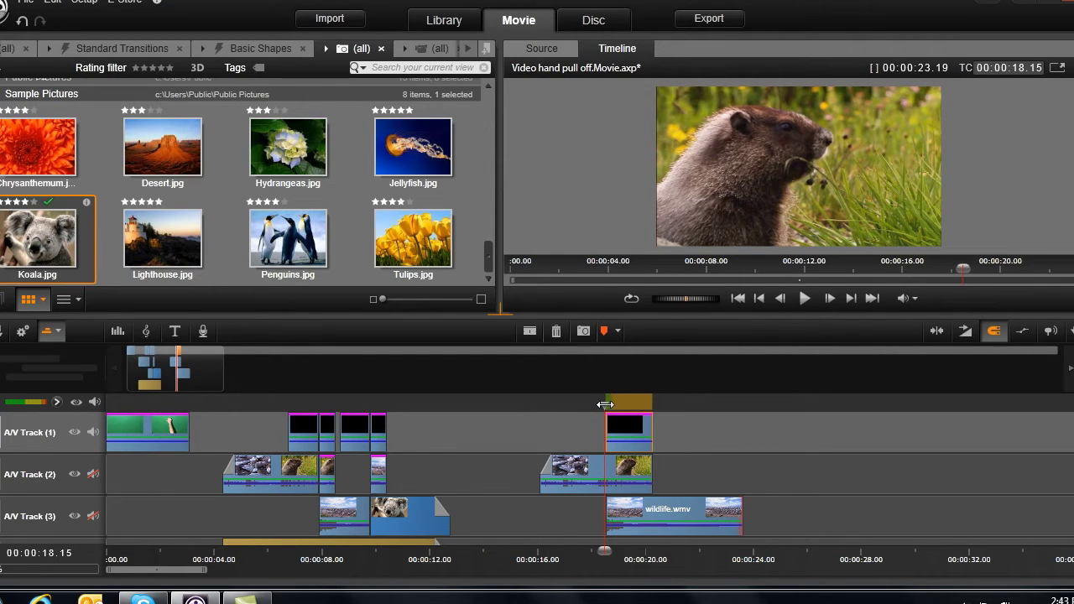
Step: Scrub forward from 00:00:18.15 to about 00:00:19.23 to see the keyed hand over the marmot
{"action": "mouse_move", "coordinate": [604, 404]}
{"action": "left_mouse_down"}
{"action": "mouse_move", "coordinate": [656, 406]}
{"action": "mouse_move", "coordinate": [622, 404]}
{"action": "mouse_move", "coordinate": [639, 404]}
{"action": "left_mouse_up"}
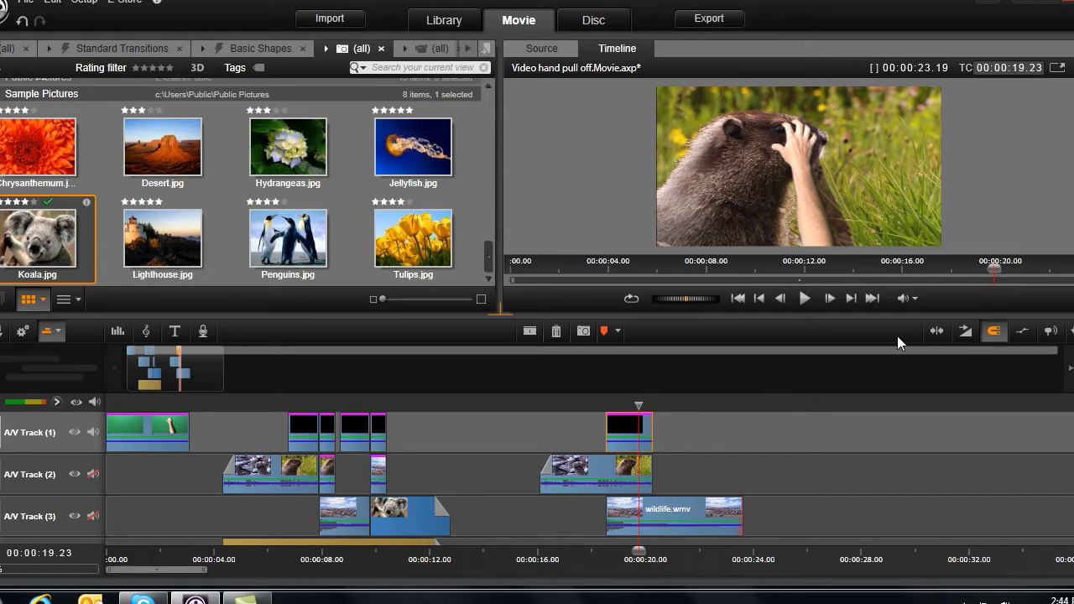
Step: Split the Wildlife.wmv clip on track 2 at the playhead, then scrub back to the marmot
{"action": "left_click", "coordinate": [634, 472]}
{"action": "left_click", "coordinate": [529, 333]}
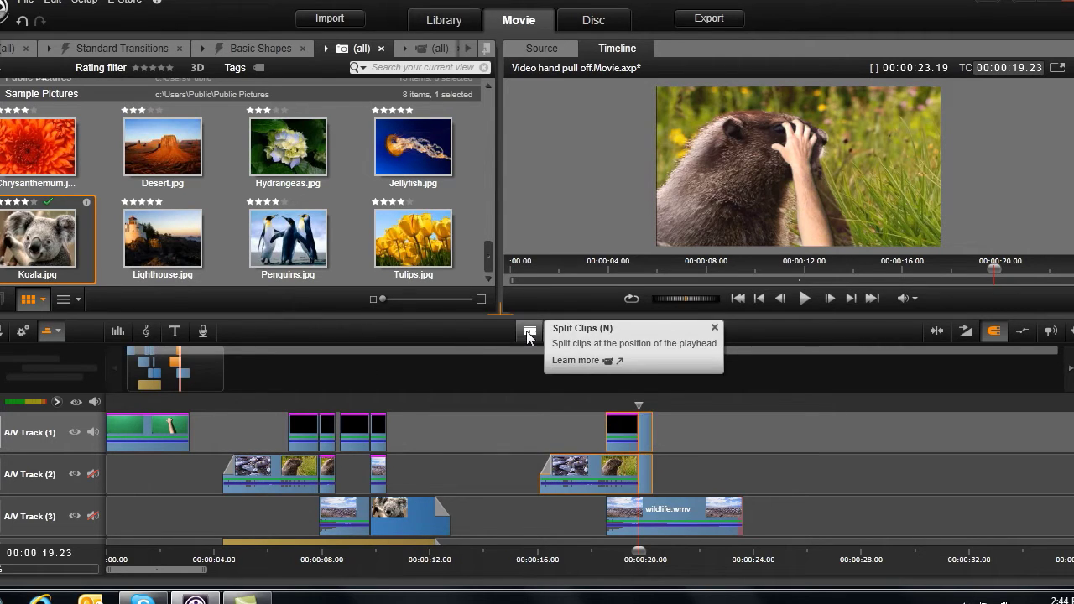
{"action": "left_click", "coordinate": [725, 428]}
{"action": "left_click_drag", "start_coordinate": [642, 404], "coordinate": [697, 406]}
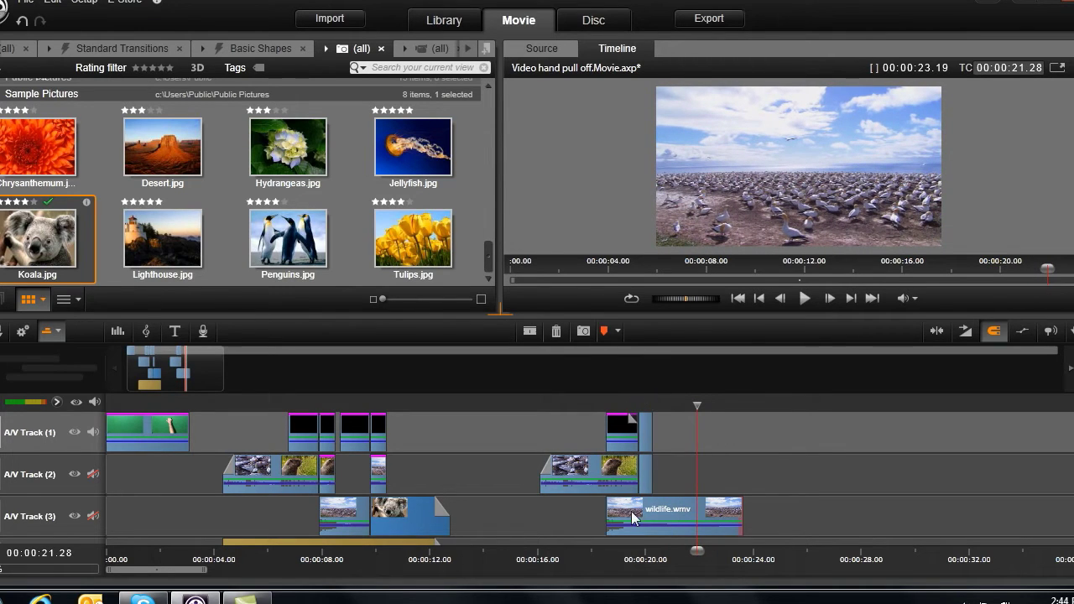
{"action": "left_click_drag", "start_coordinate": [699, 403], "coordinate": [632, 403]}
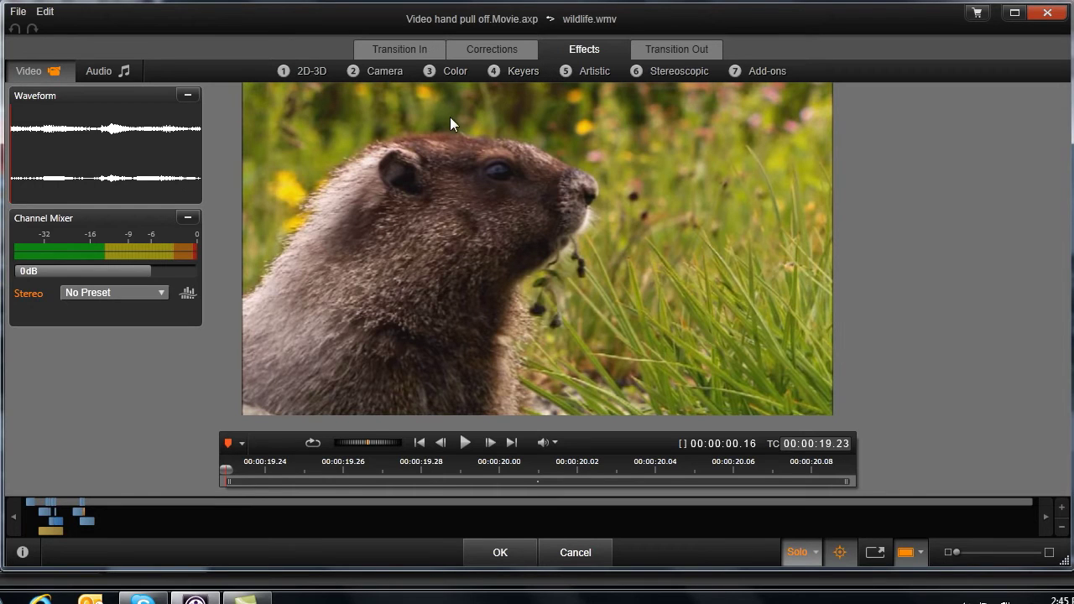
Step: Add 2D Editor Advanced with No Preset to wildlife.wmv and set a starting Position keyframe
{"action": "left_click", "coordinate": [314, 71]}
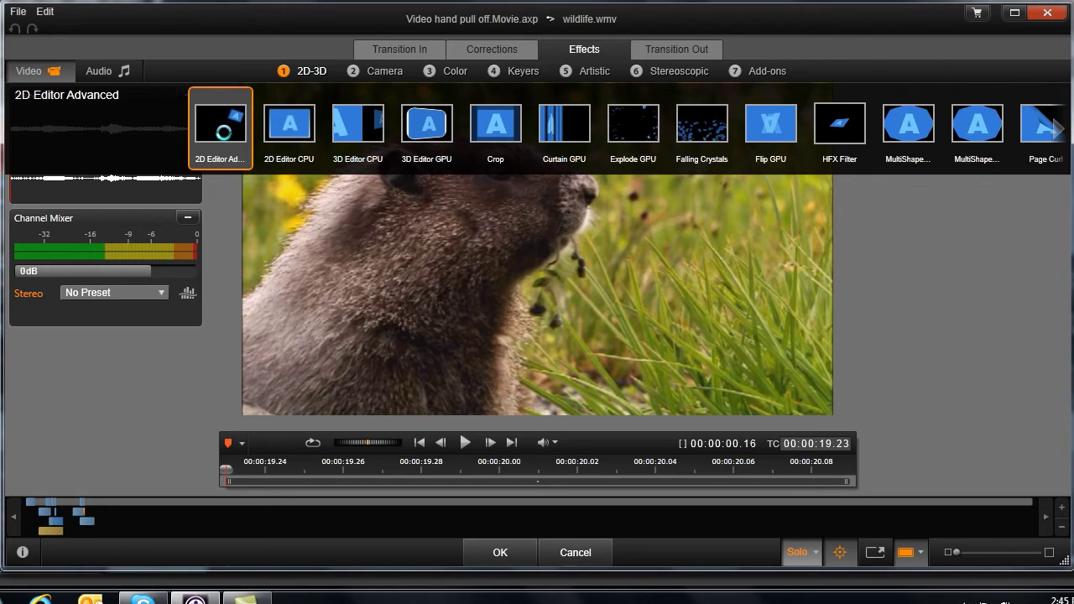
{"action": "left_click", "coordinate": [220, 126]}
{"action": "left_click", "coordinate": [1003, 159]}
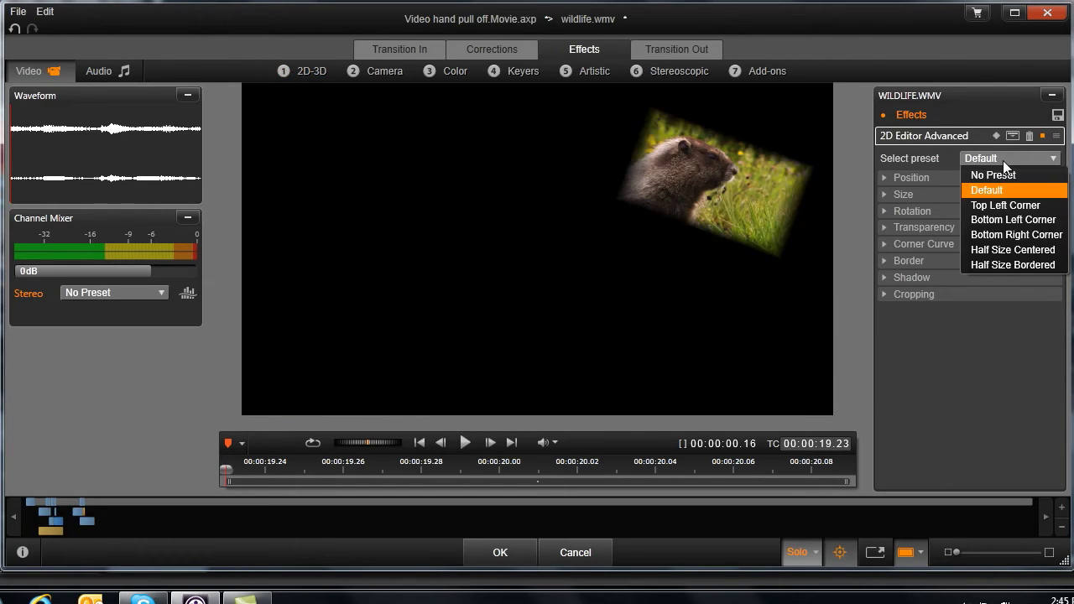
{"action": "left_click", "coordinate": [998, 174]}
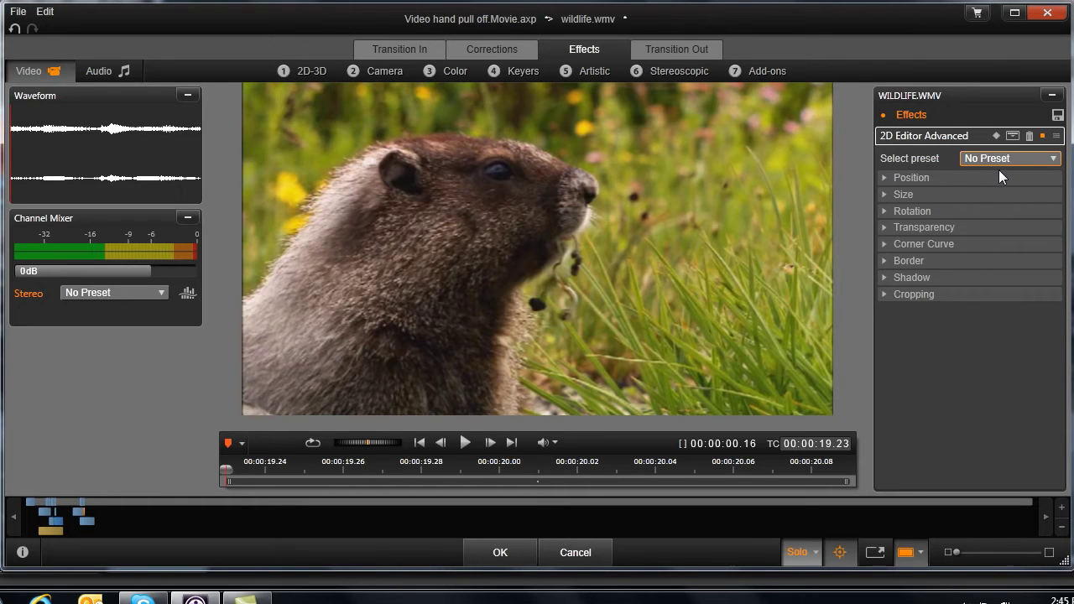
{"action": "left_click", "coordinate": [882, 178]}
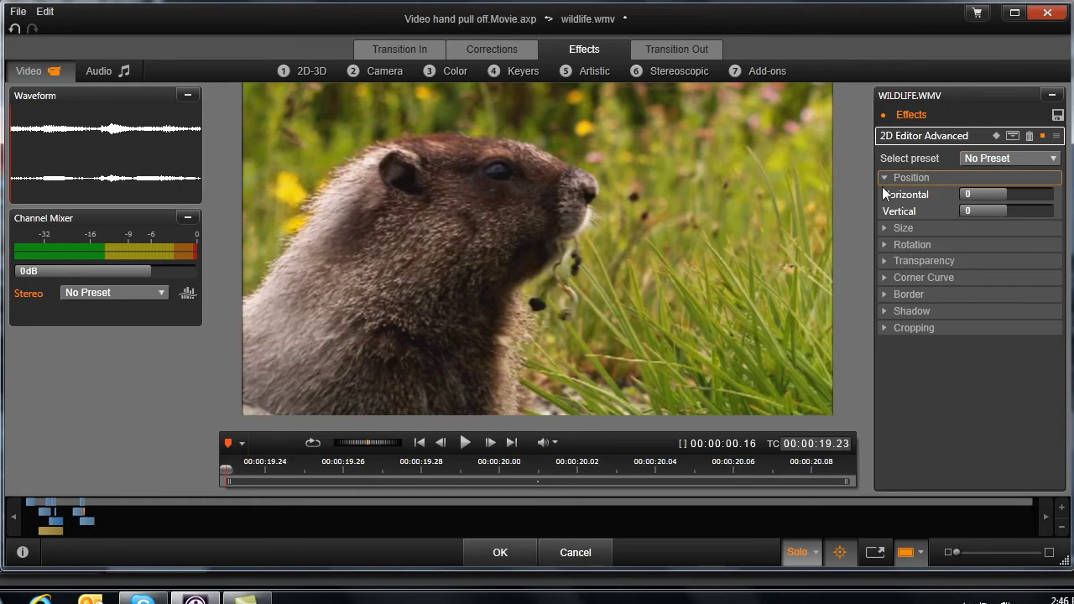
{"action": "left_click", "coordinate": [997, 135]}
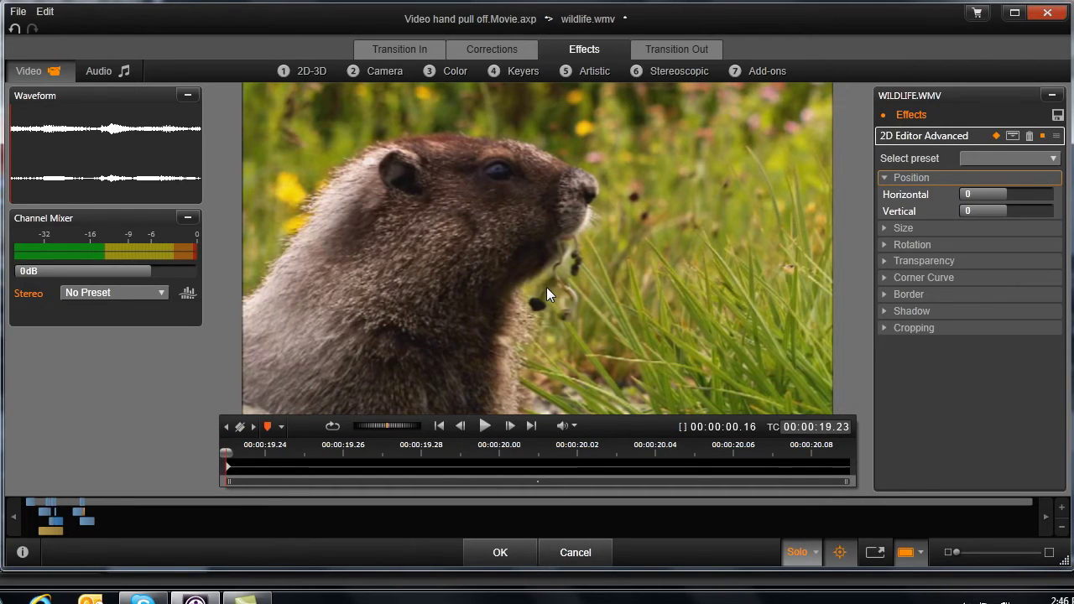
Step: At 00:00:20.09 set Vertical position to -108.6, then scrub back to check the slide
{"action": "left_click_drag", "start_coordinate": [224, 453], "coordinate": [904, 463]}
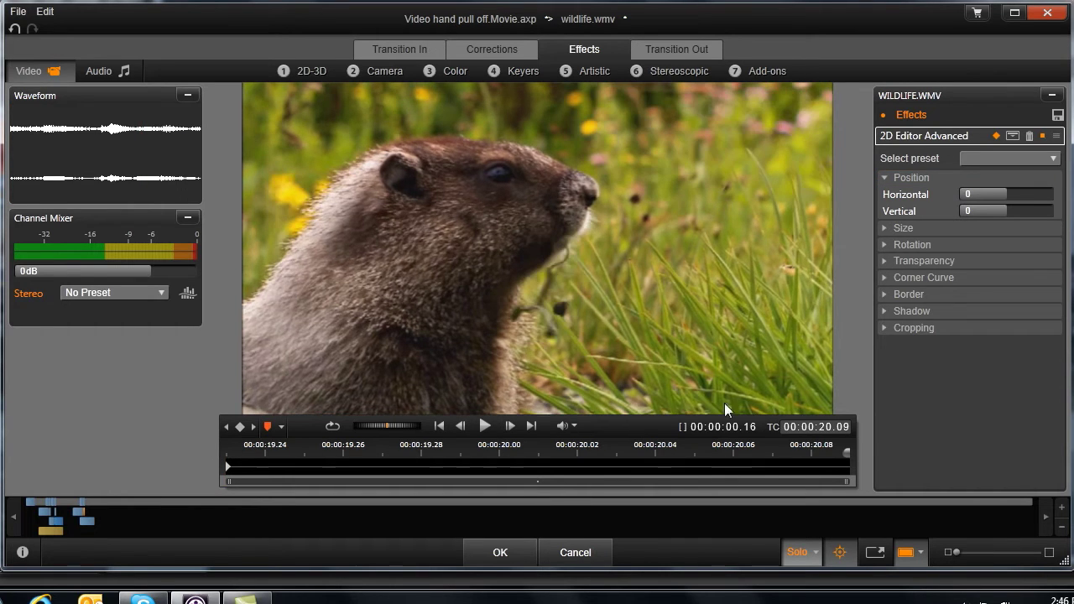
{"action": "left_click_drag", "start_coordinate": [1004, 211], "coordinate": [951, 211]}
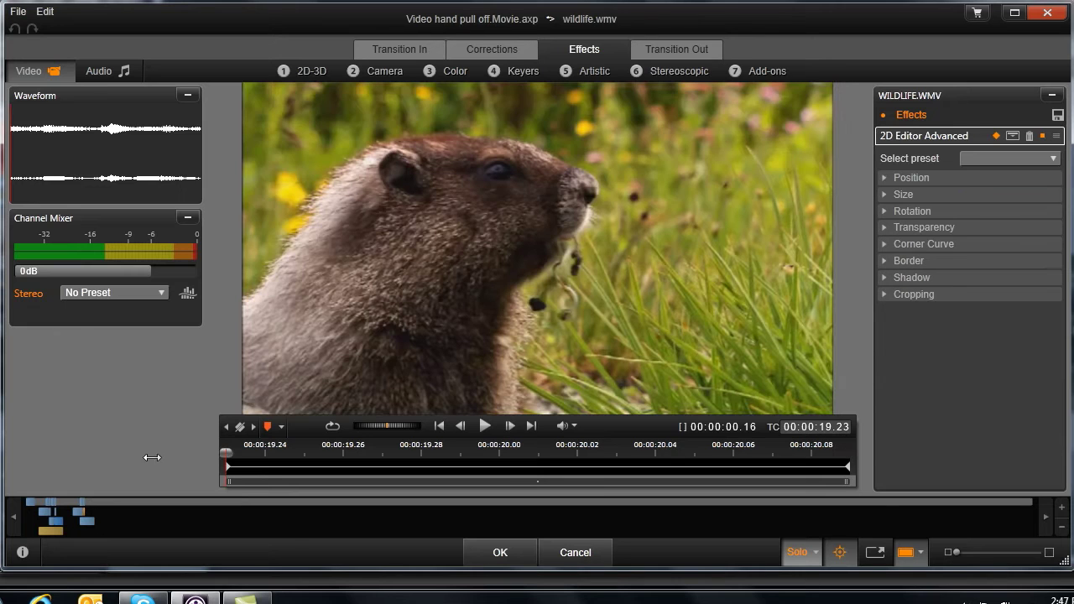
{"action": "mouse_move", "coordinate": [226, 453]}
{"action": "left_mouse_down"}
{"action": "mouse_move", "coordinate": [840, 472]}
{"action": "mouse_move", "coordinate": [89, 490]}
{"action": "left_mouse_up"}
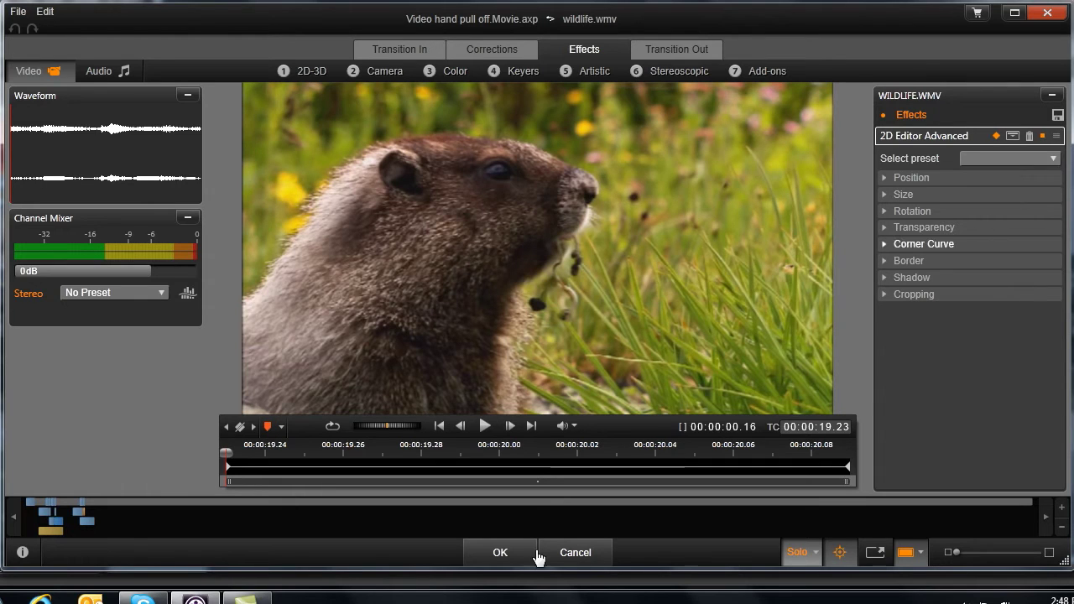
Step: Accept the 2D Editor effect, zoom the timeline in, and preview the marmot sliding partway down
{"action": "left_click", "coordinate": [506, 557]}
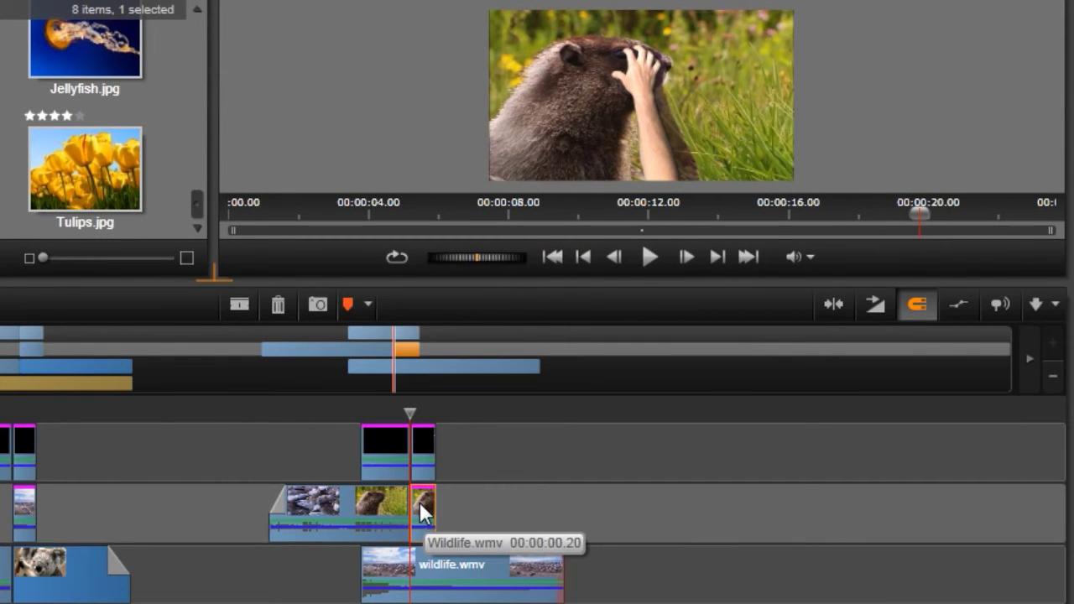
{"action": "left_click_drag", "start_coordinate": [878, 362], "coordinate": [597, 377]}
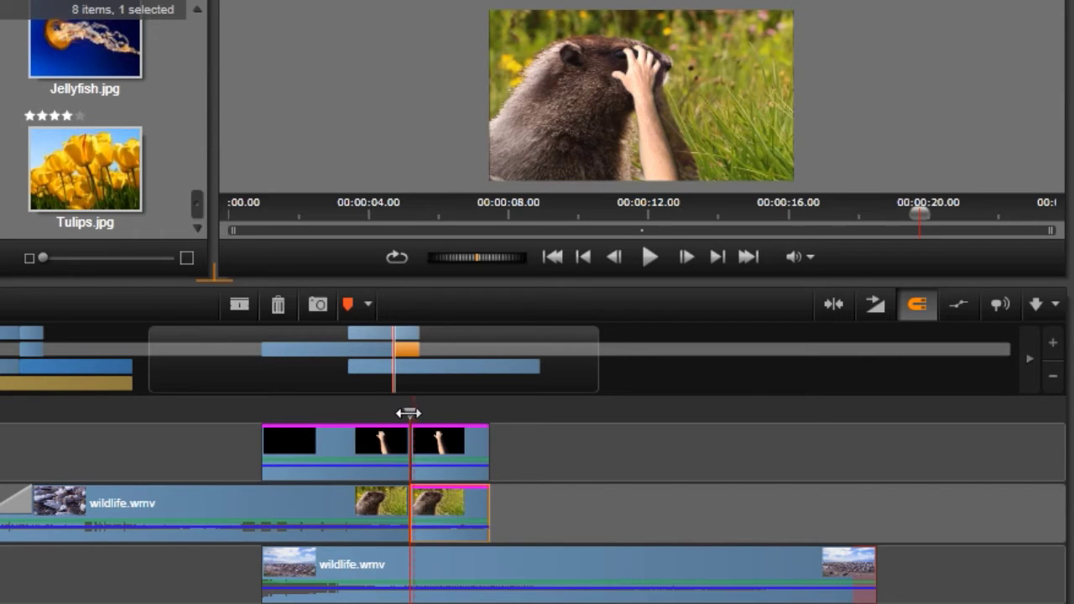
{"action": "mouse_move", "coordinate": [409, 413]}
{"action": "left_mouse_down"}
{"action": "mouse_move", "coordinate": [470, 415]}
{"action": "mouse_move", "coordinate": [418, 414]}
{"action": "left_mouse_up"}
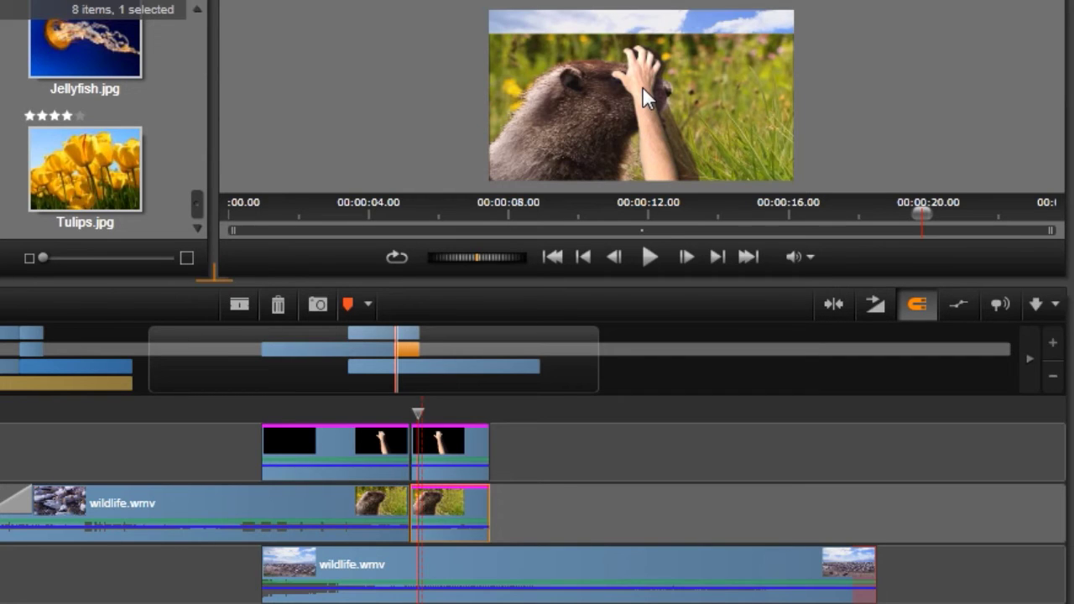
Step: Copy all effects from the wildlife.wmv marmot clip onto the later 20121108070718.MTS hand-clip piece above it
{"action": "right_click", "coordinate": [448, 494]}
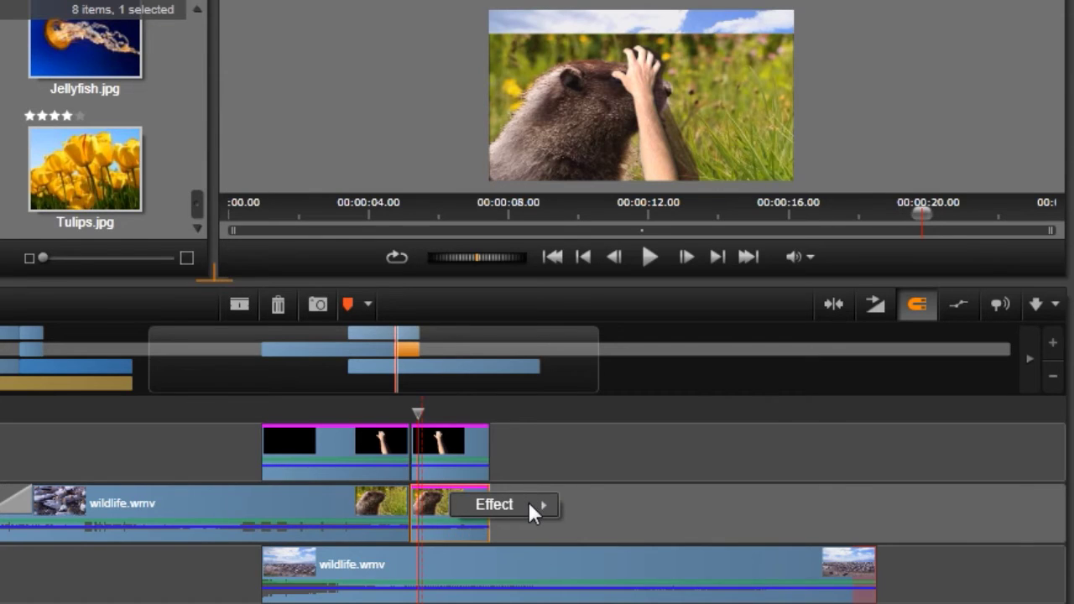
{"action": "mouse_move", "coordinate": [530, 507]}
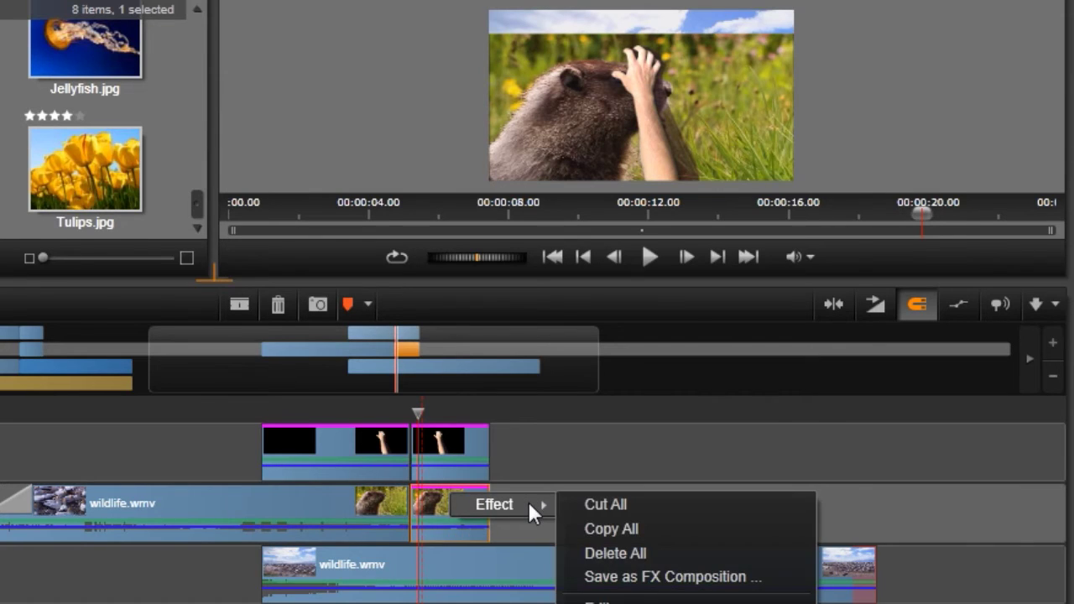
{"action": "left_click", "coordinate": [626, 532]}
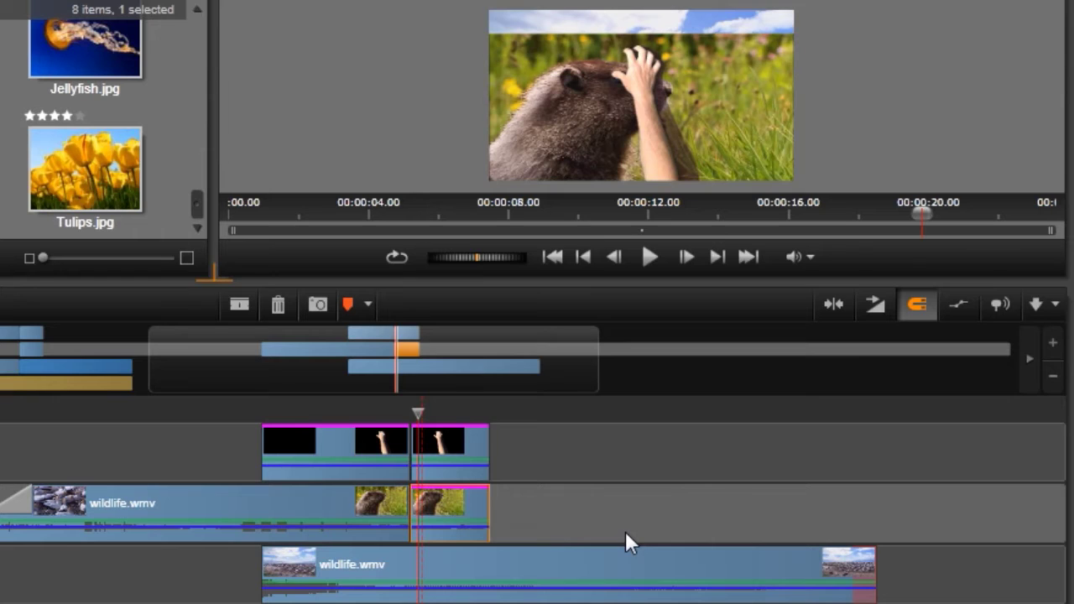
{"action": "right_click", "coordinate": [445, 438]}
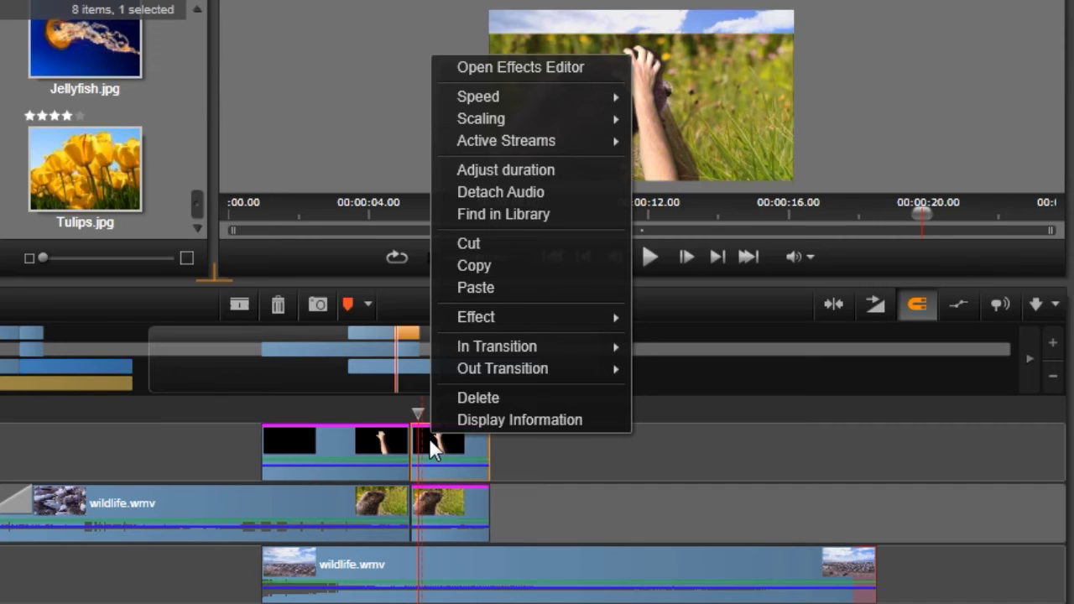
{"action": "left_click", "coordinate": [487, 287]}
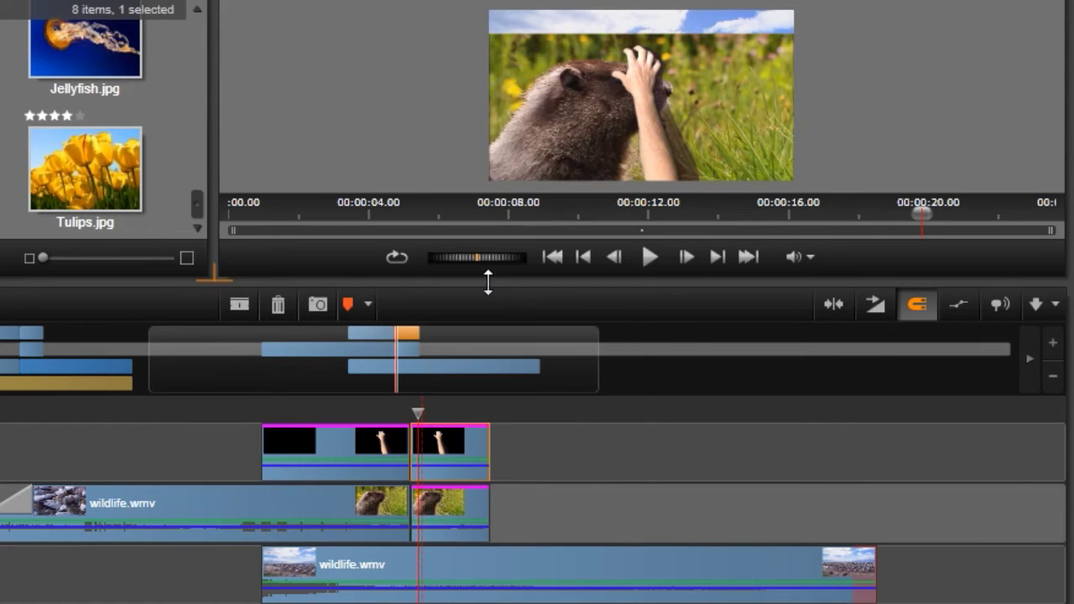
{"action": "left_click", "coordinate": [444, 464]}
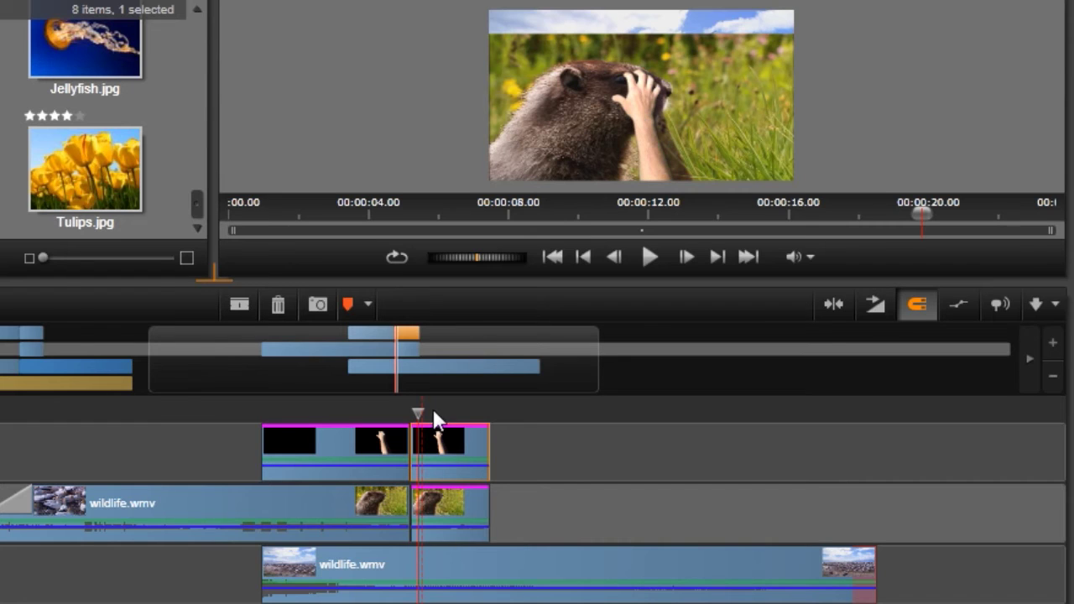
{"action": "left_click_drag", "start_coordinate": [417, 412], "coordinate": [220, 412]}
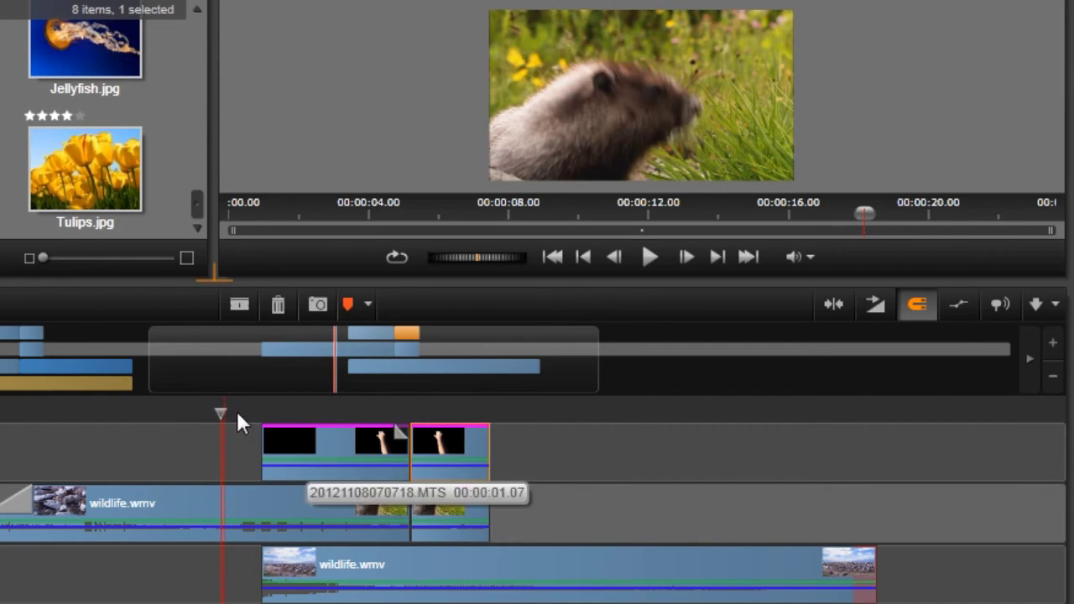
{"action": "left_click_drag", "start_coordinate": [220, 413], "coordinate": [410, 412]}
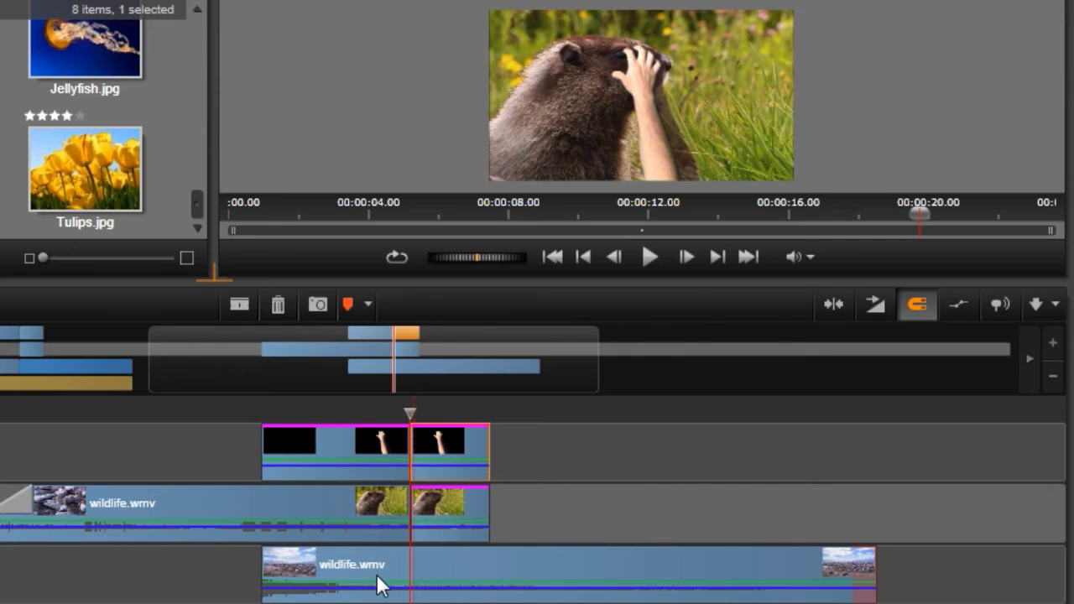
{"action": "left_click_drag", "start_coordinate": [411, 411], "coordinate": [531, 413]}
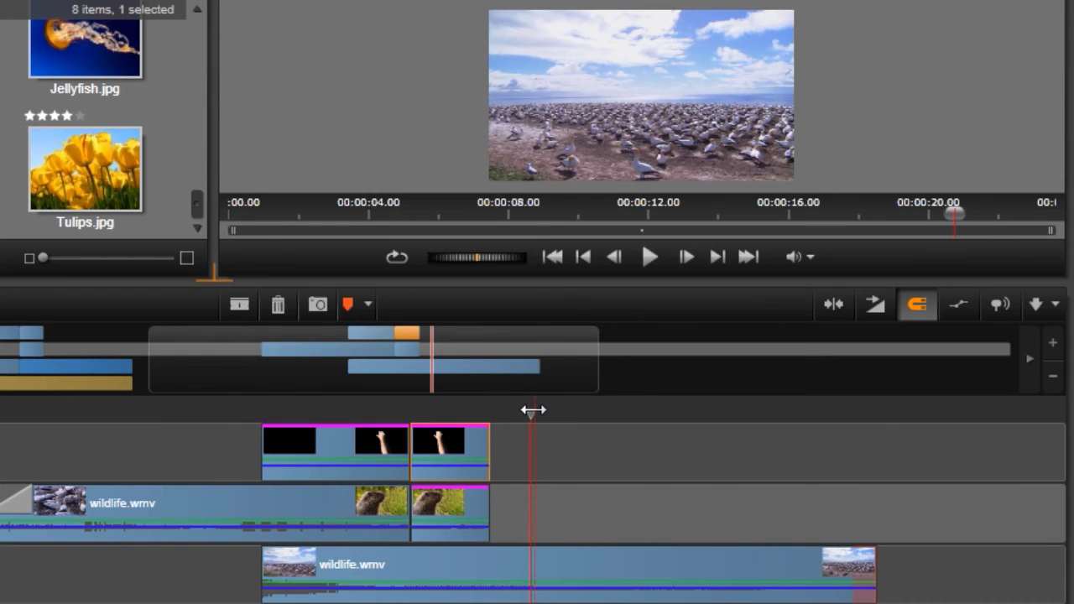
{"action": "left_click_drag", "start_coordinate": [533, 411], "coordinate": [10, 416]}
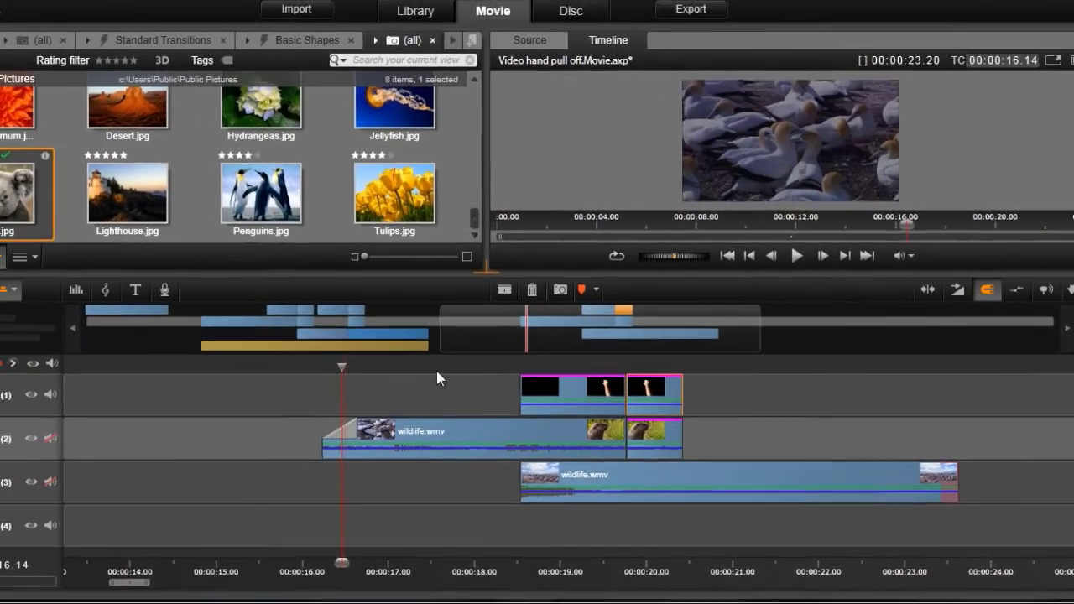
{"action": "key", "text": "space"}
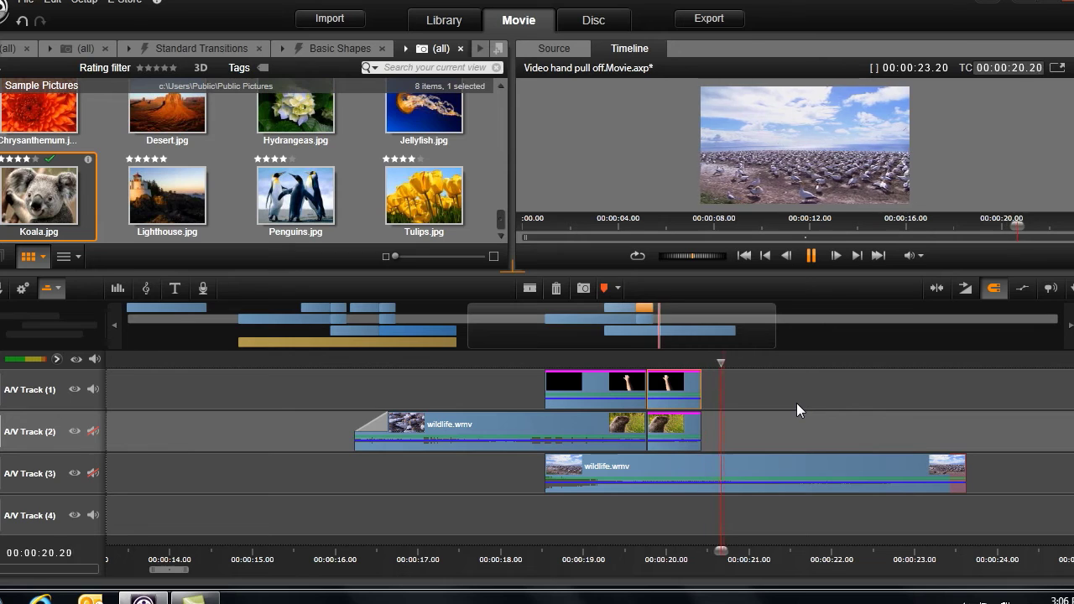
{"action": "key", "text": "space"}
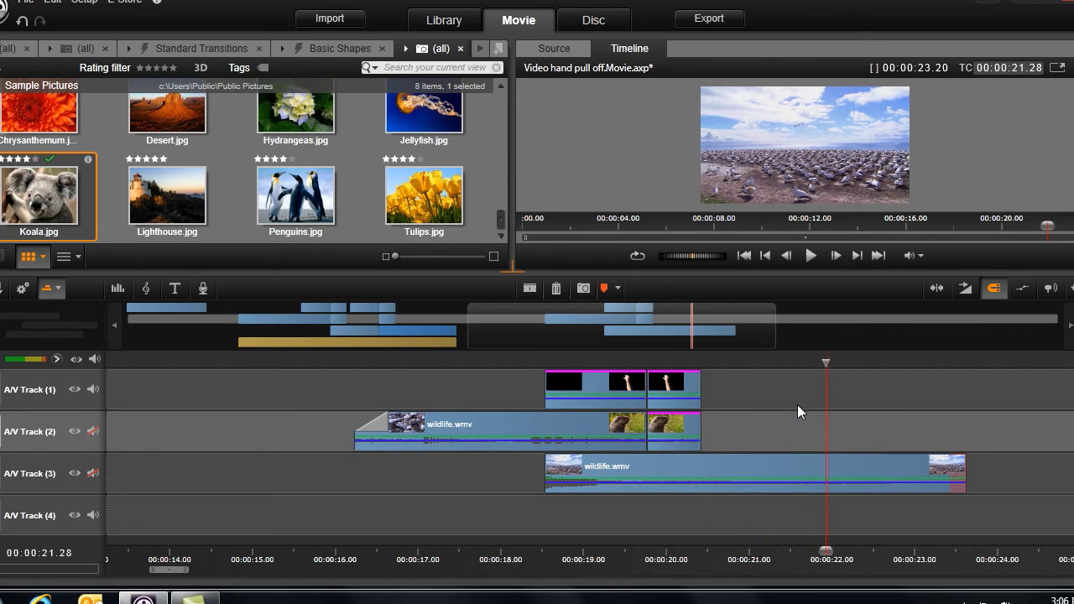